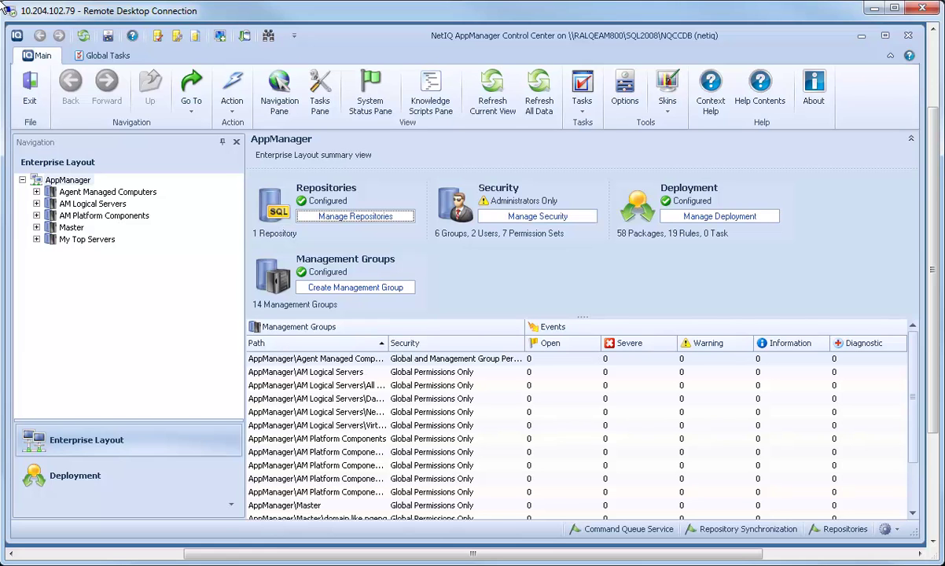
Examine the management groups in the Enterprise Layout, including Agent Managed Computers with its agent list, AM Logical Servers and My Top Servers
left_click(49, 186)
left_click(36, 192)
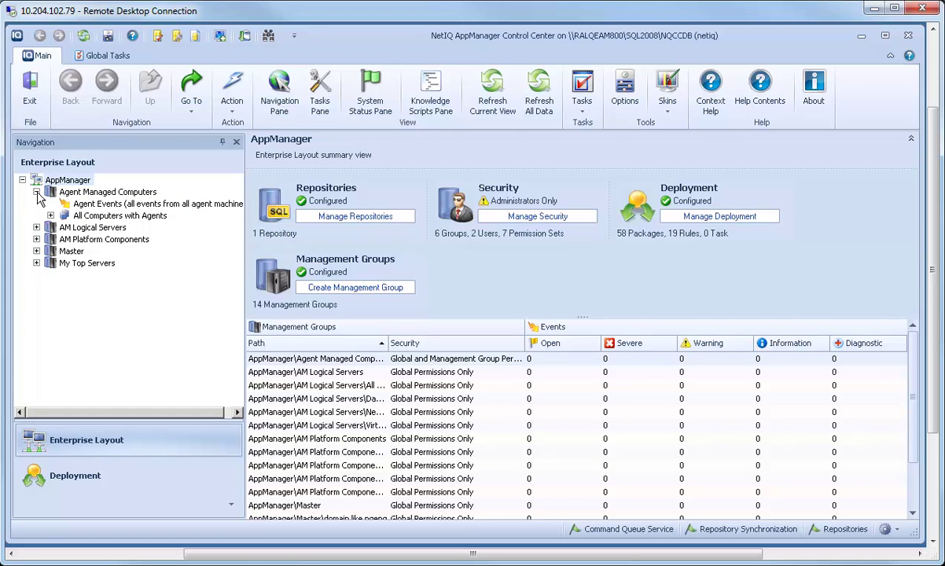
left_click(51, 215)
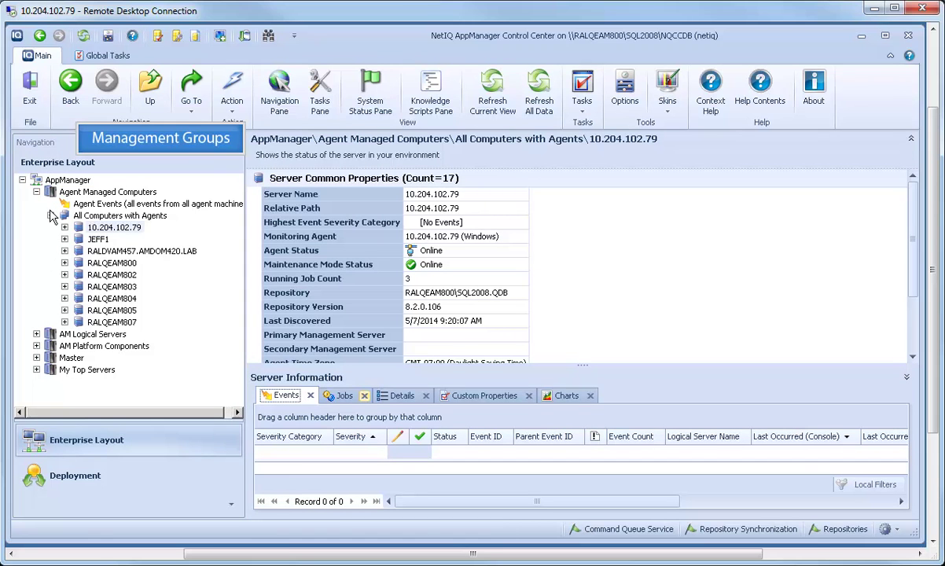
left_click(69, 336)
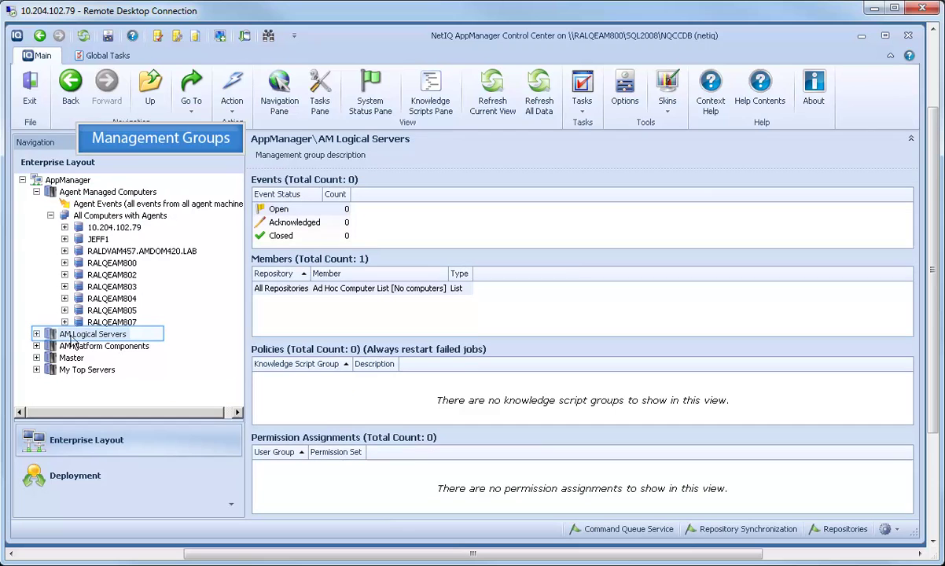
left_click(36, 335)
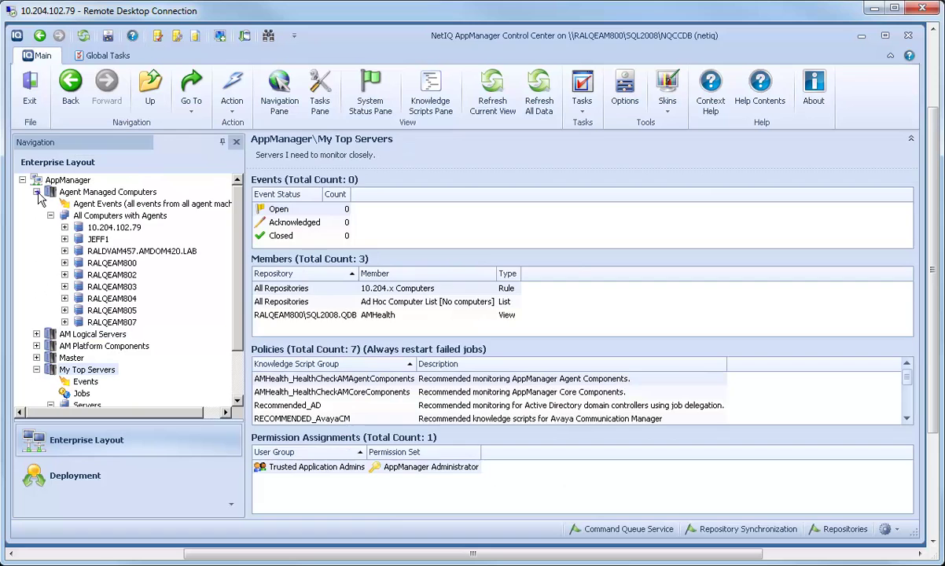
left_click(36, 180)
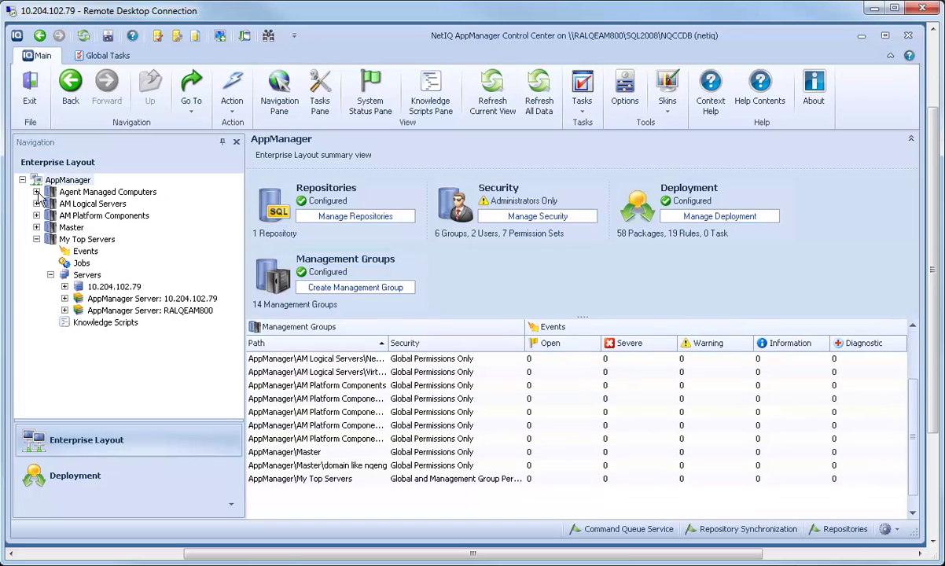
double_click(303, 480)
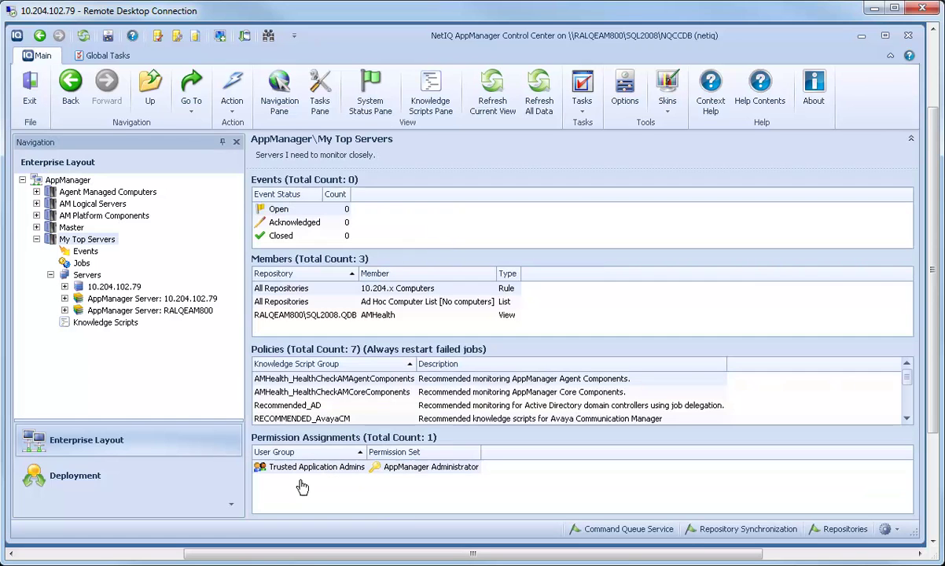
Review the Deployment summary and its Packages, Rules, Tasks and Software Inventory views
left_click(61, 482)
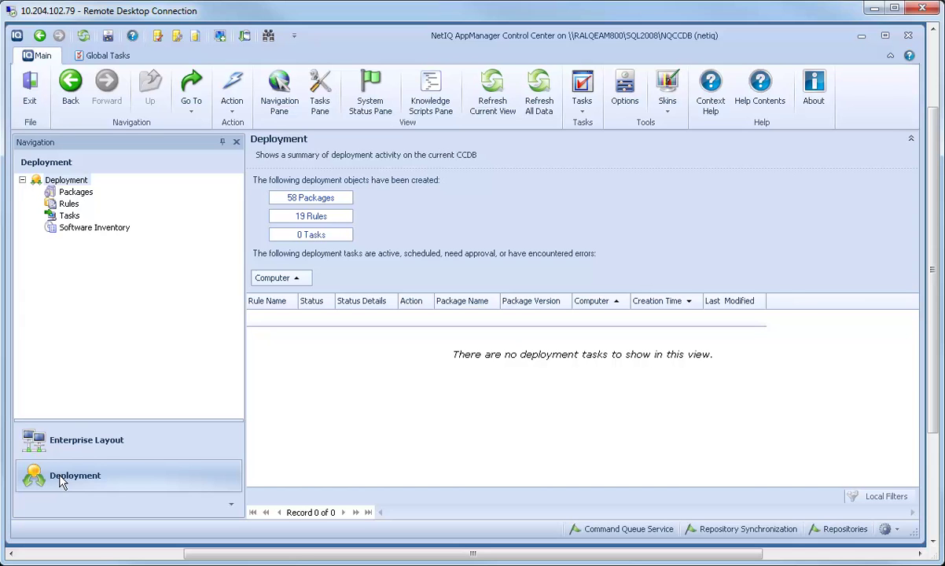
left_click(79, 194)
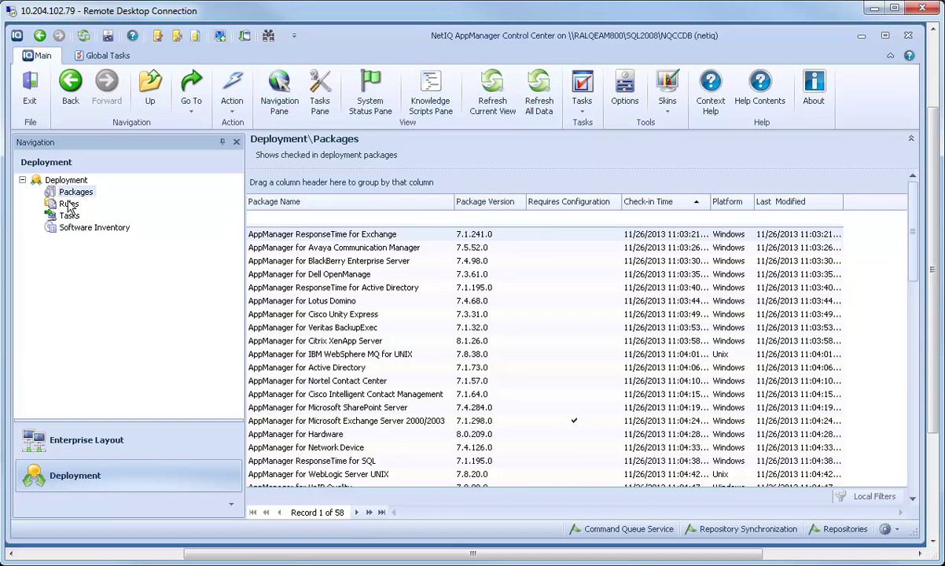
left_click(68, 206)
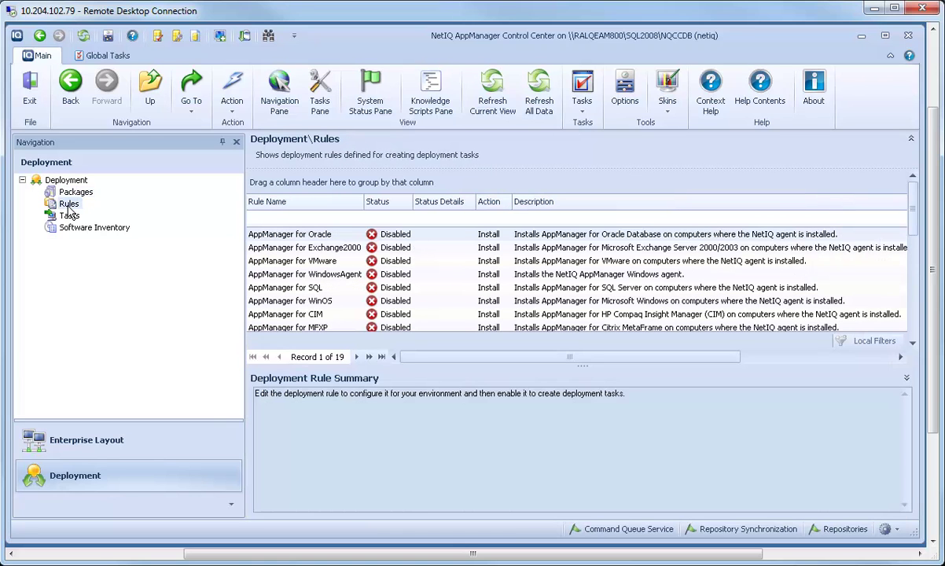
left_click(68, 215)
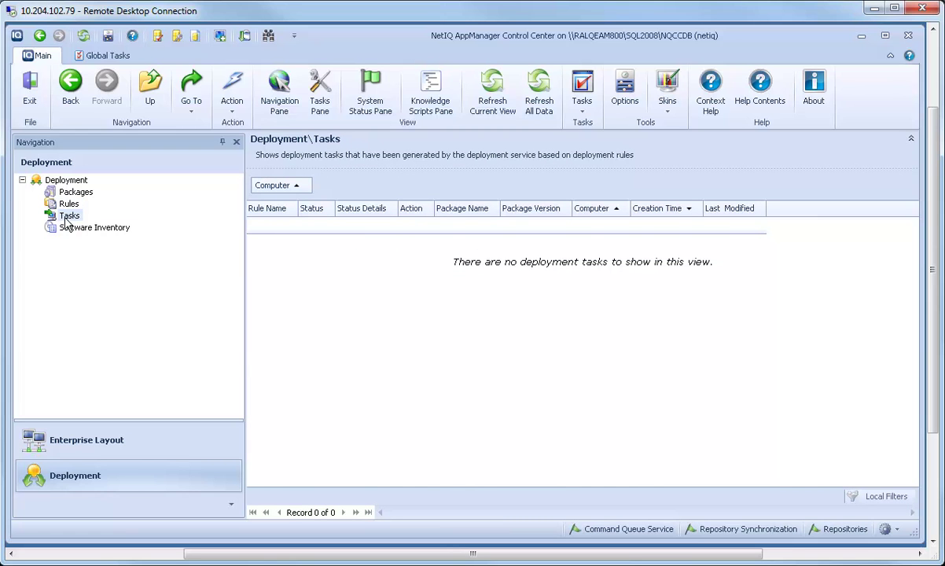
left_click(74, 233)
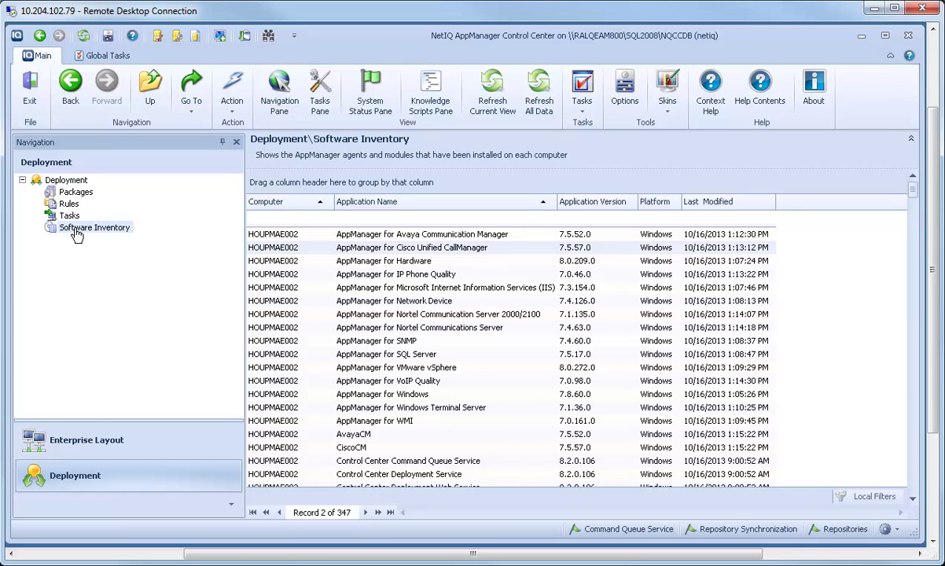
Add repository QDB on RALQEAM801\SQL2008 using SQL Server authentication with the login name and password, and expand server RALQEAM801 under Master
left_click(94, 449)
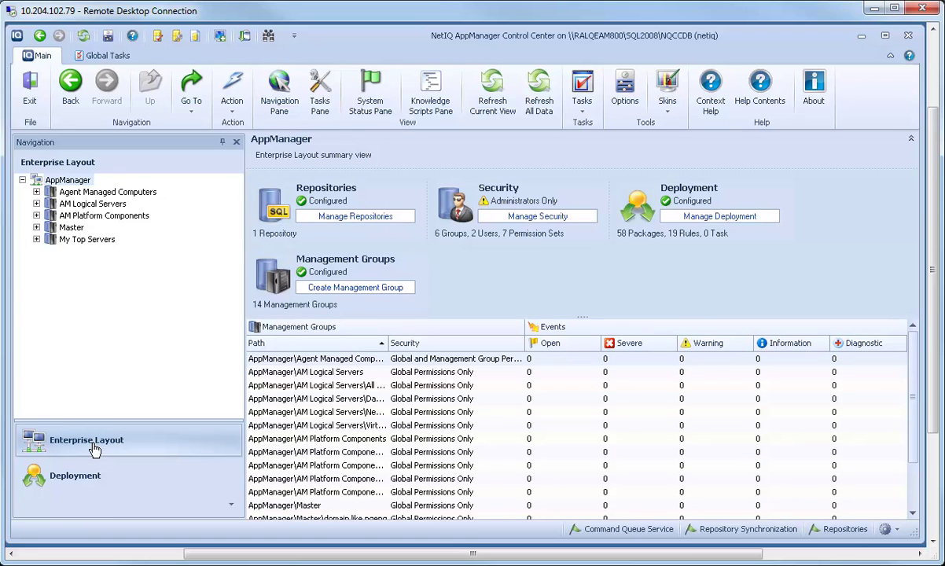
left_click(337, 226)
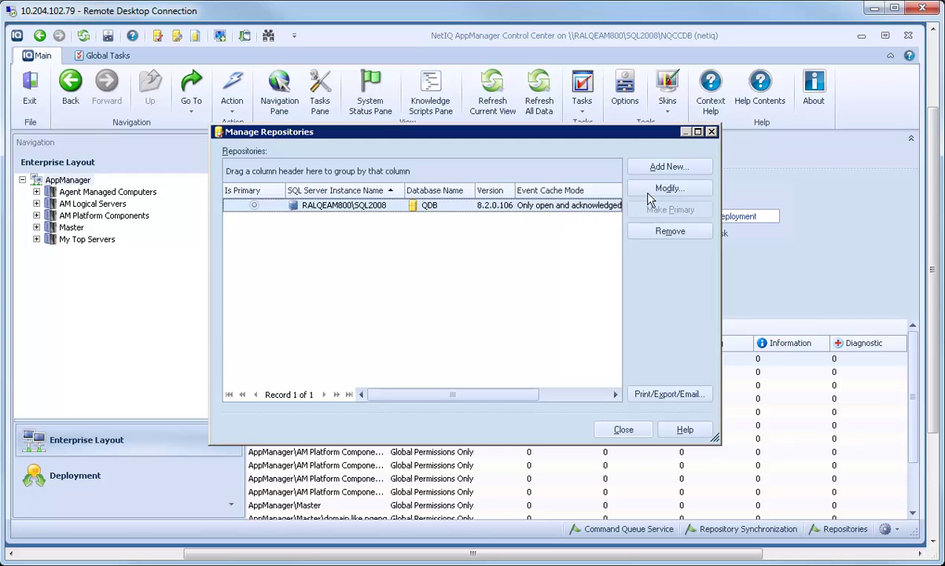
left_click(670, 168)
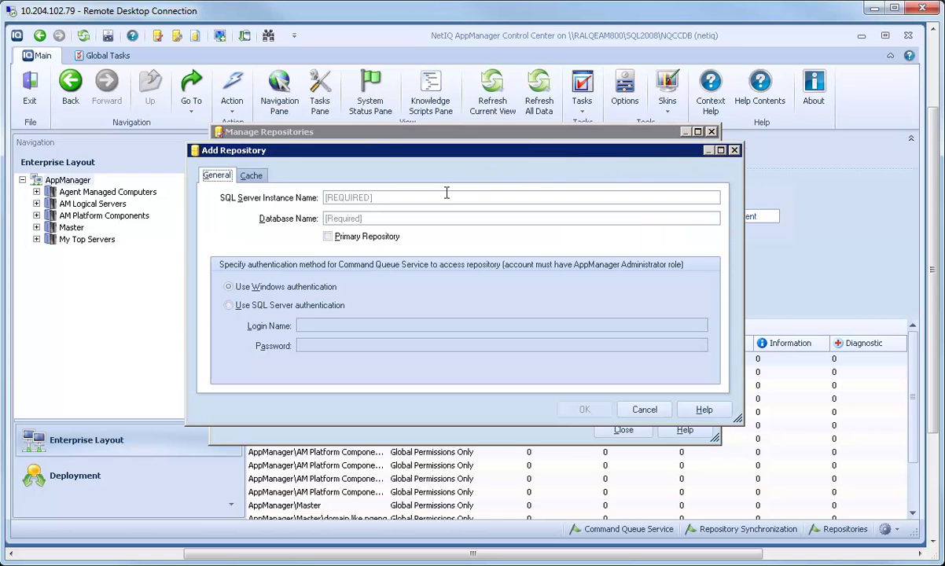
left_click(444, 197)
type("RALQEAM801\\SQL2008")
key("Tab")
type("QDB")
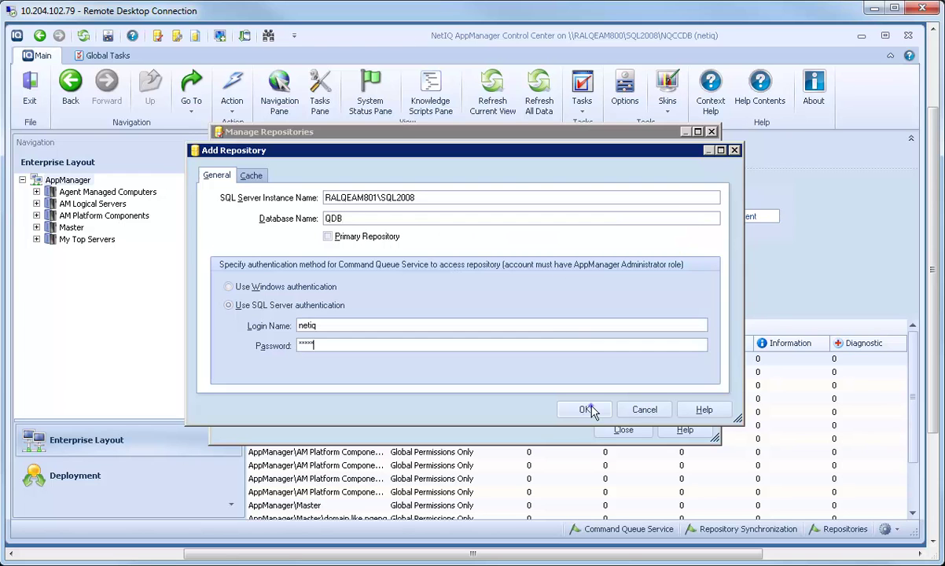
left_click(584, 410)
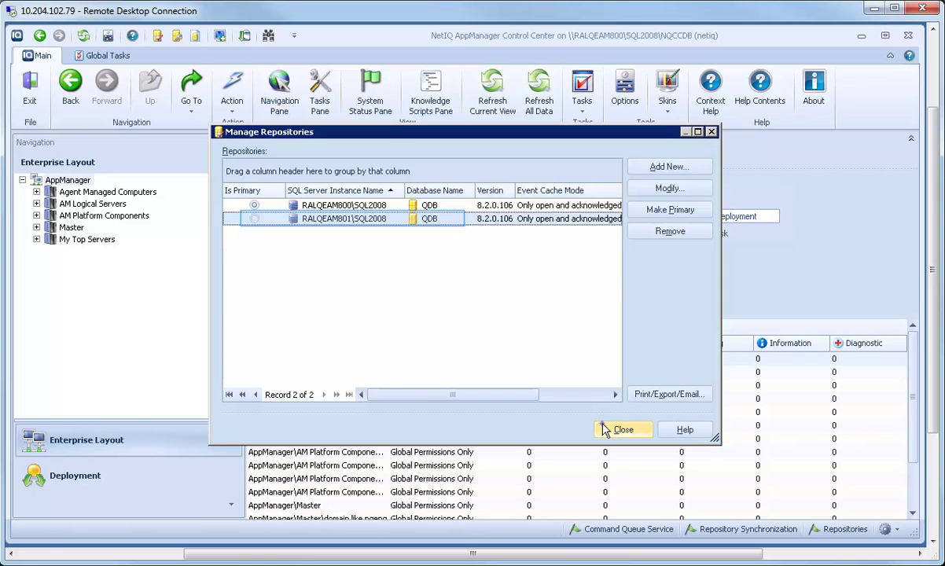
left_click(621, 429)
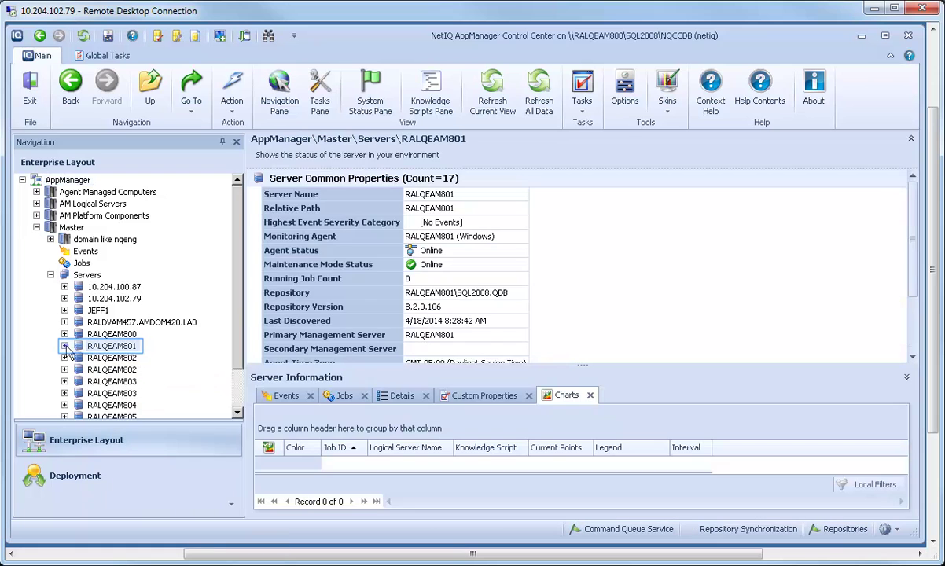
left_click(66, 347)
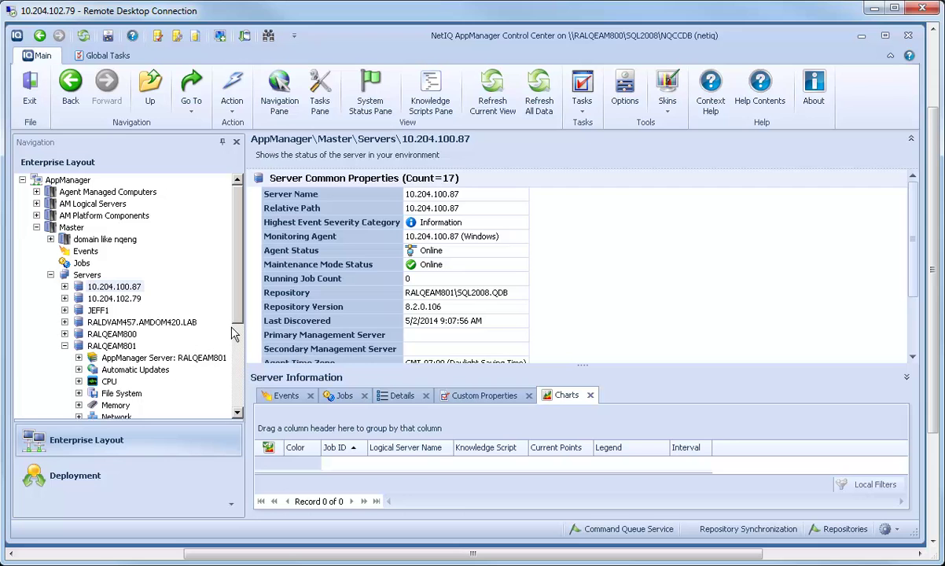
Start adding computers from the global tasks and select the repository member under RALQEAM801\SQL2008.QDB as the destination
left_click(320, 98)
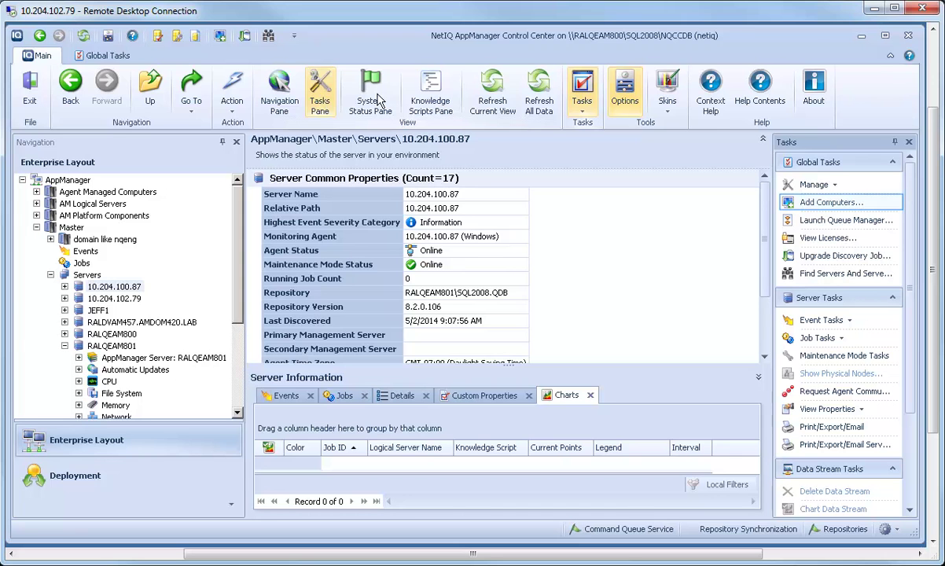
left_click(814, 203)
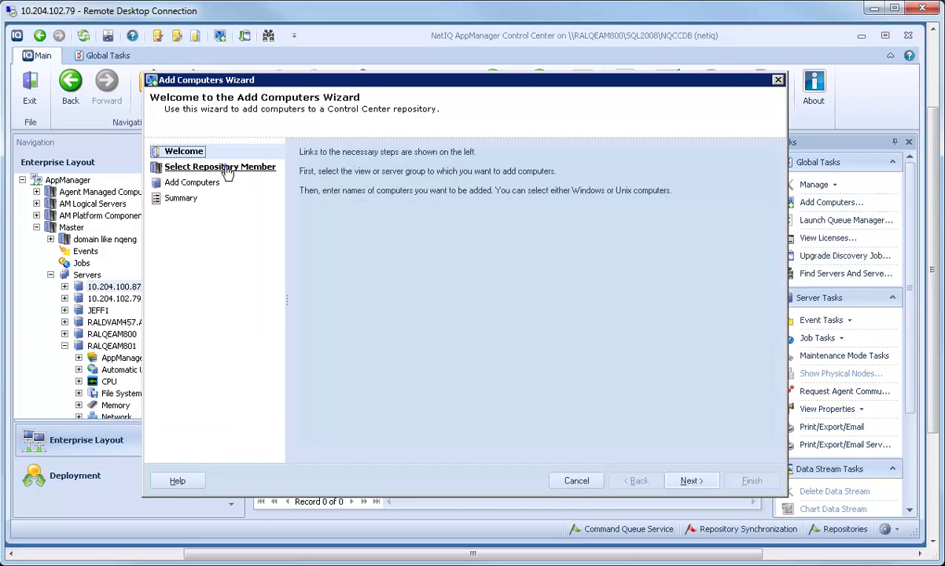
left_click(226, 168)
left_click(322, 199)
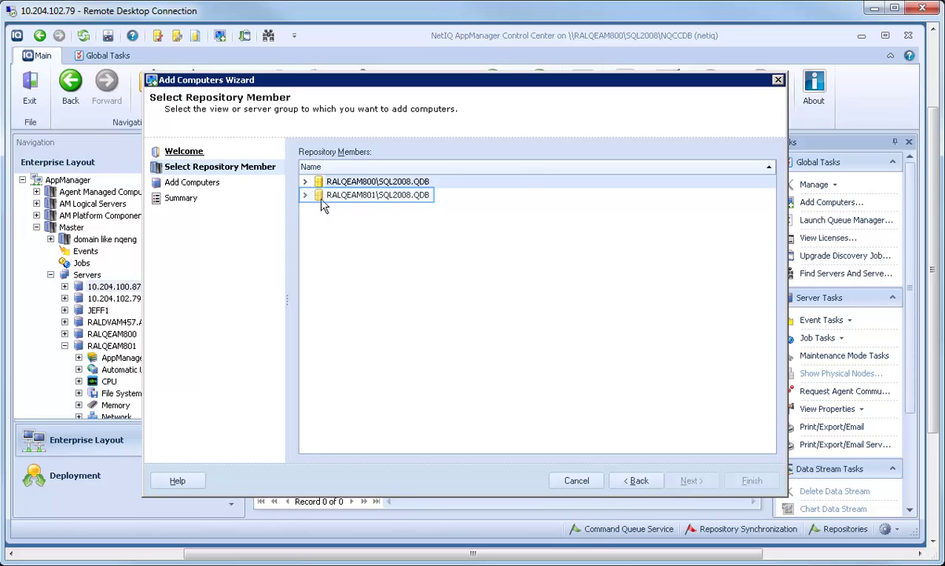
double_click(348, 196)
left_click(350, 208)
left_click(689, 481)
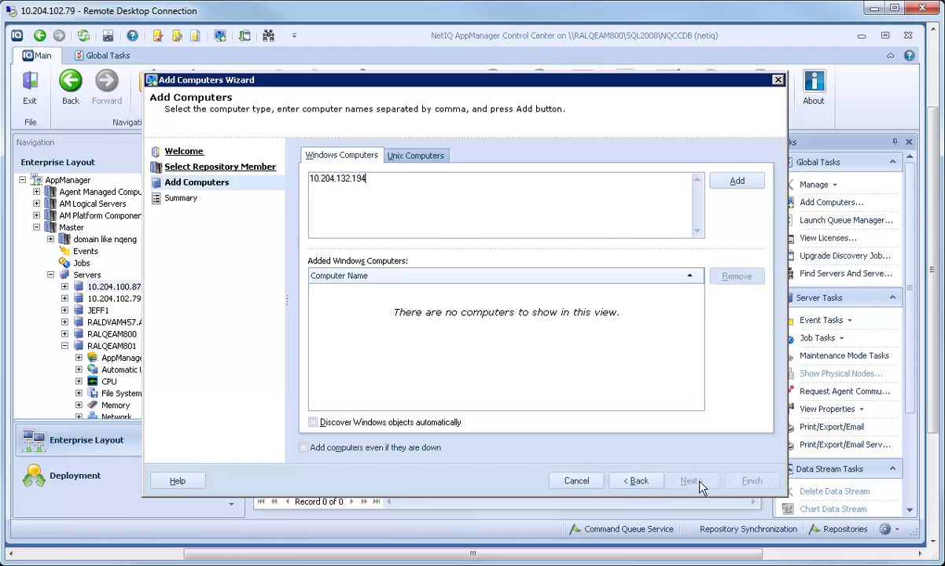
Add the Windows computer 10.204.132.194 to the selected repository member and complete the wizard
left_click(738, 180)
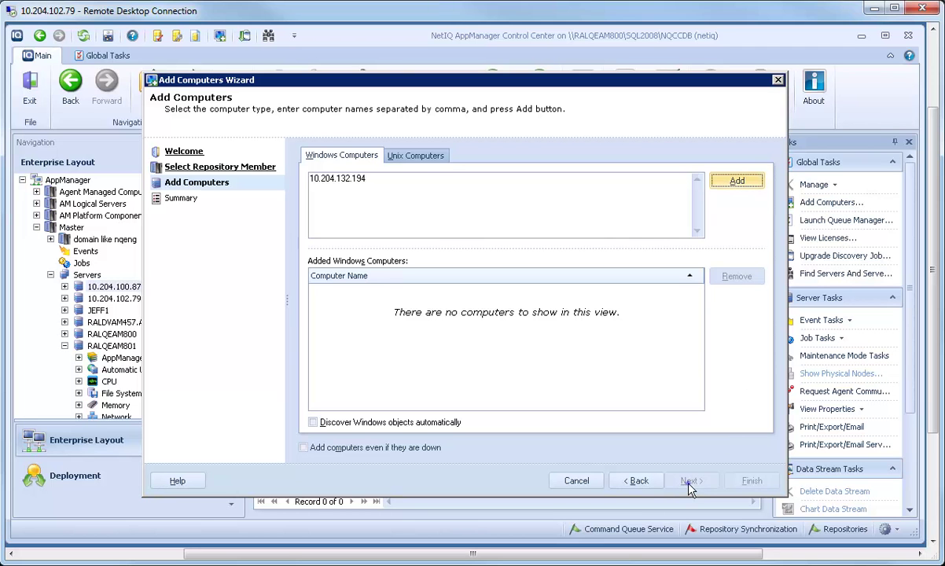
left_click(691, 480)
left_click(747, 481)
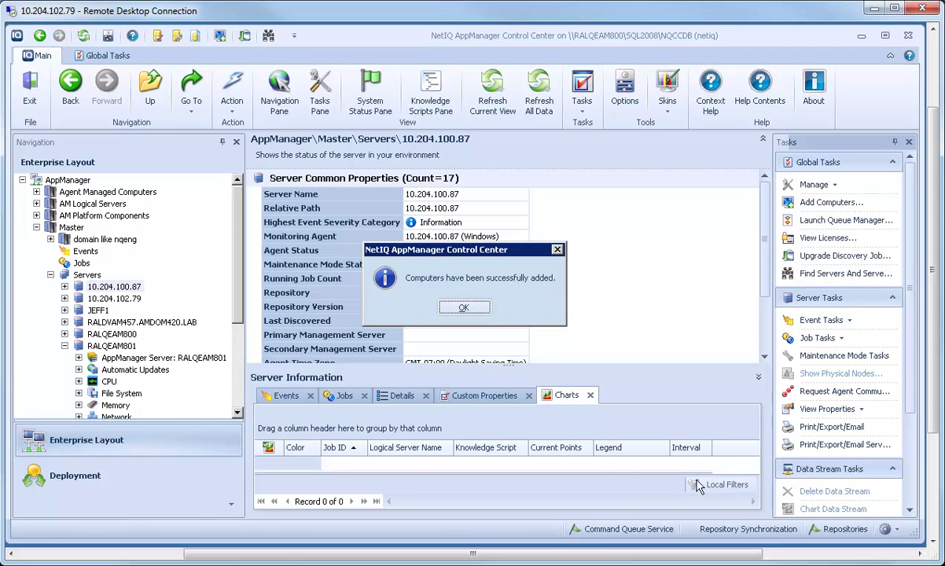
left_click(464, 308)
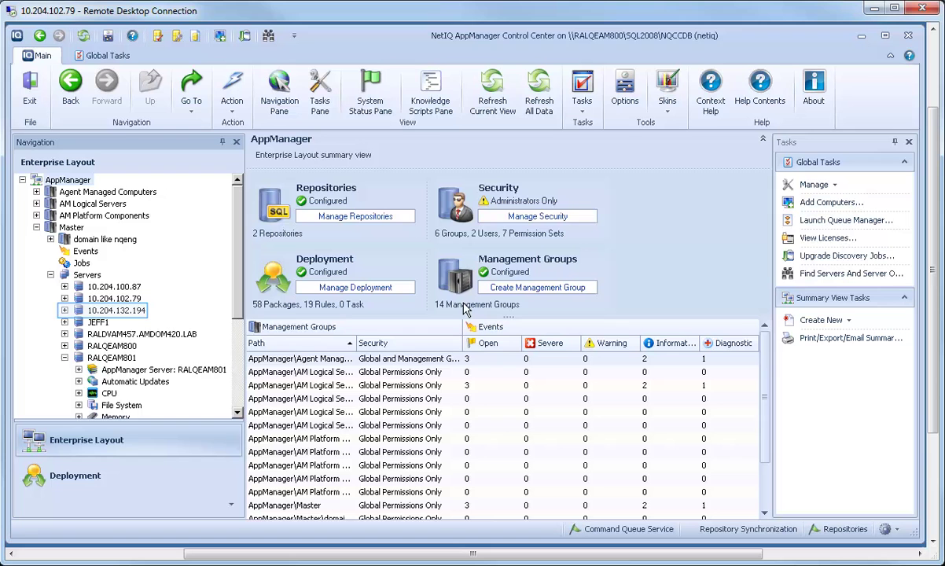
Examine the added computer 10.204.132.194 under Master, and the details and resources of server 10.204.100.87 under My Top Servers
left_click(114, 313)
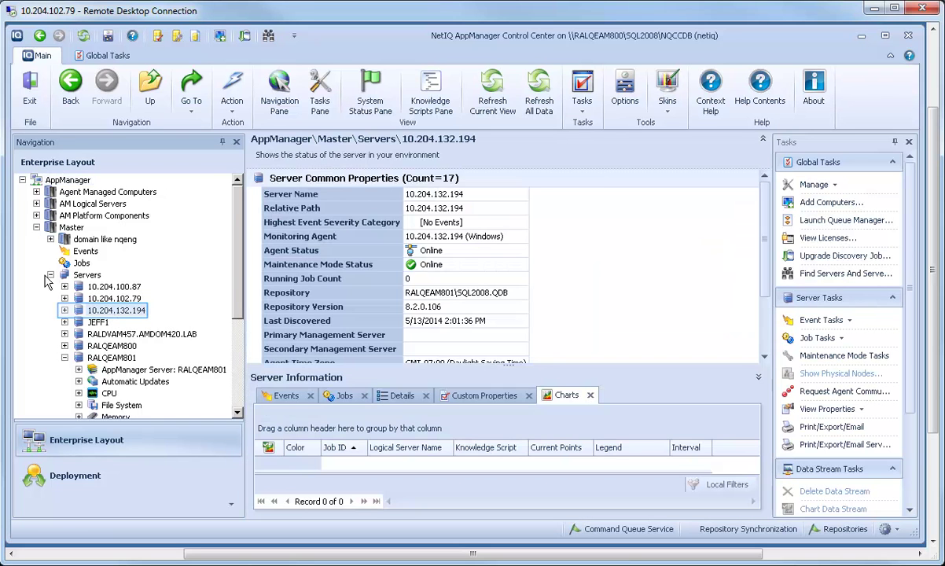
left_click(37, 227)
left_click(37, 239)
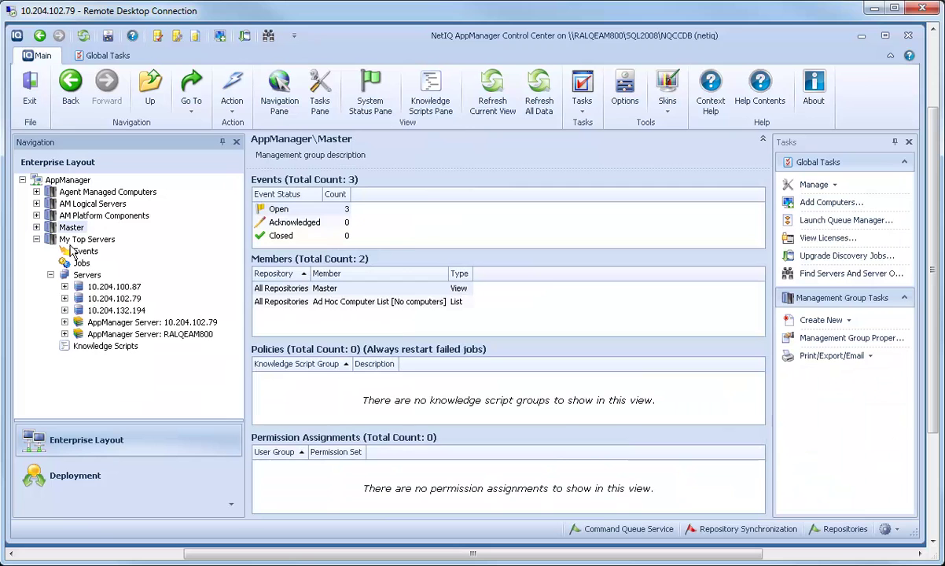
left_click(102, 288)
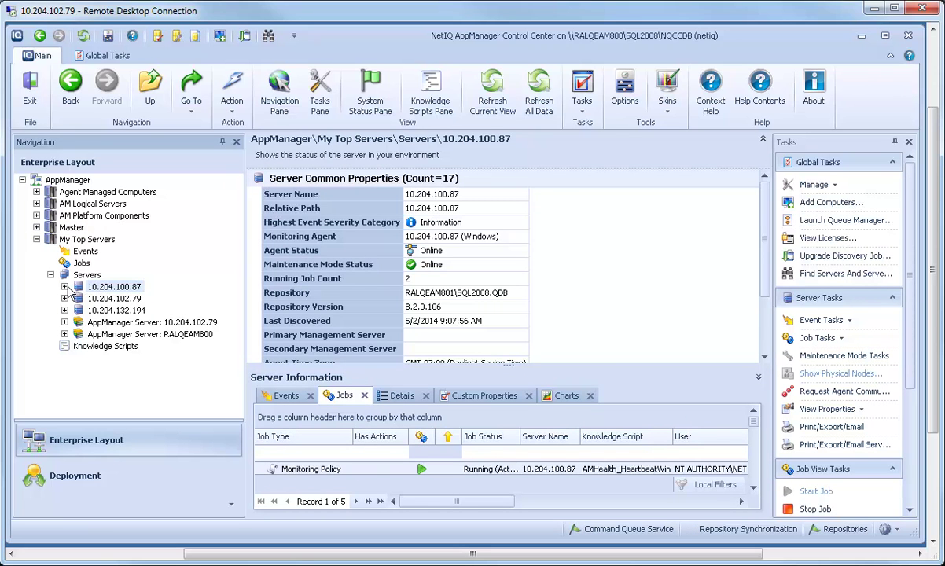
left_click(64, 286)
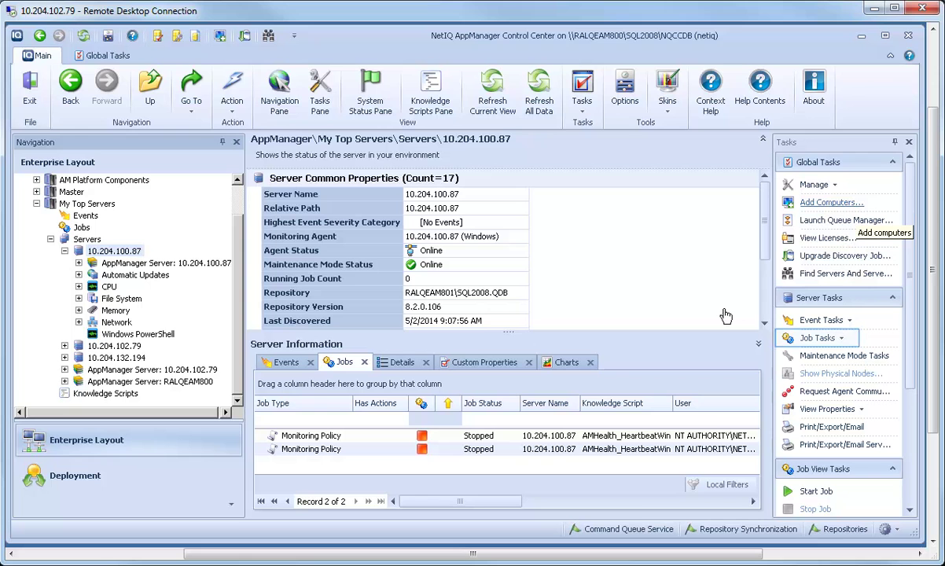
Create a job on server 10.204.100.87 from the AMHealth script in the DISCOVERY group, reviewing its event notification values
left_click(810, 339)
left_click(818, 357)
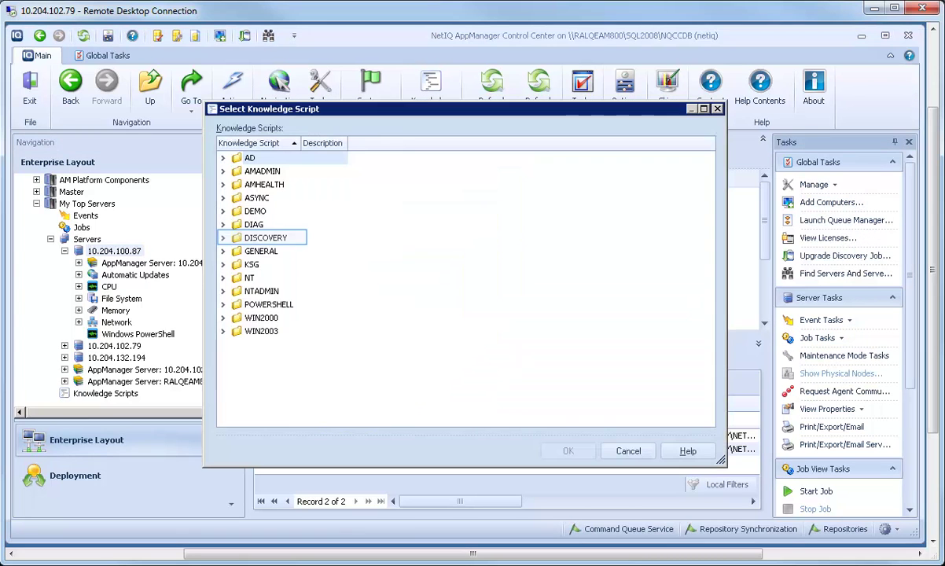
key("Right")
left_click(275, 291)
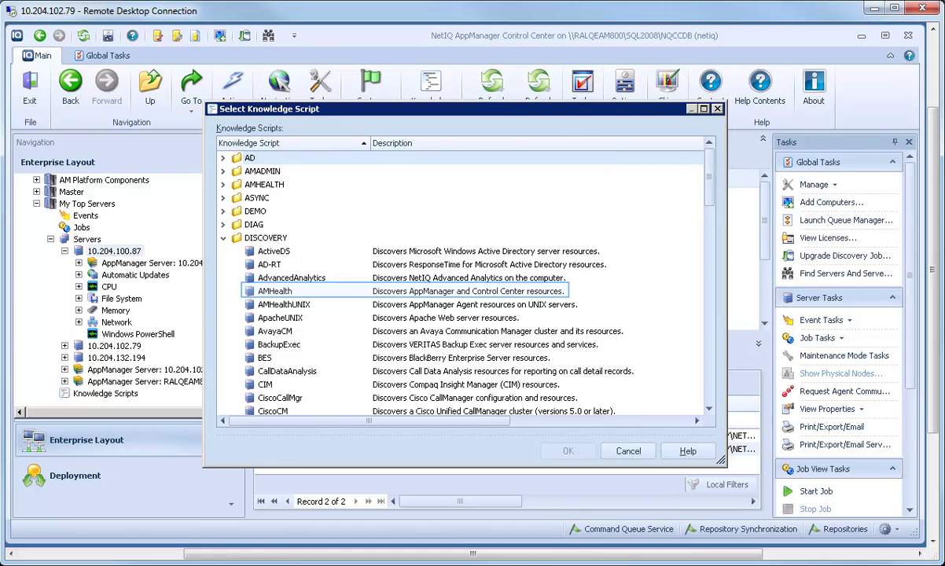
left_click(290, 205)
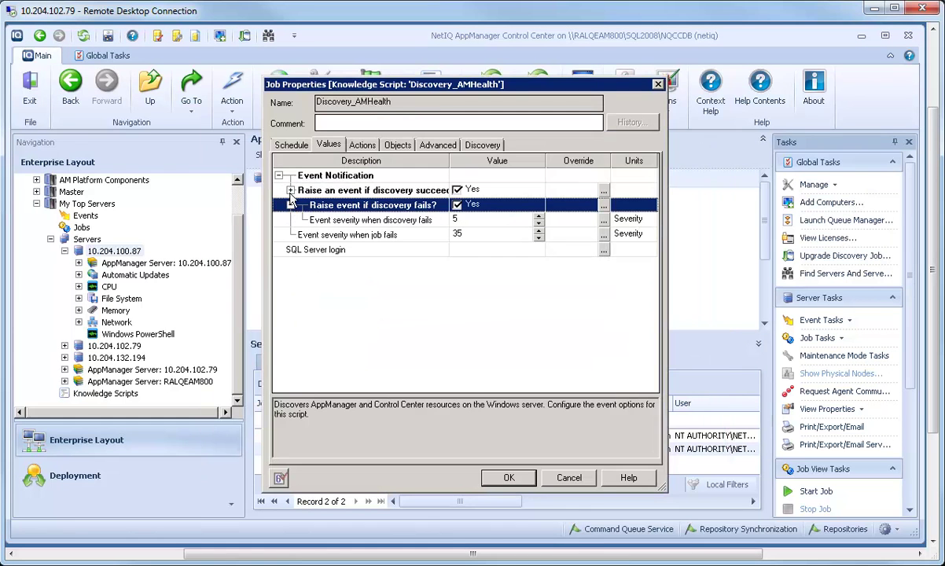
left_click(290, 191)
left_click(509, 478)
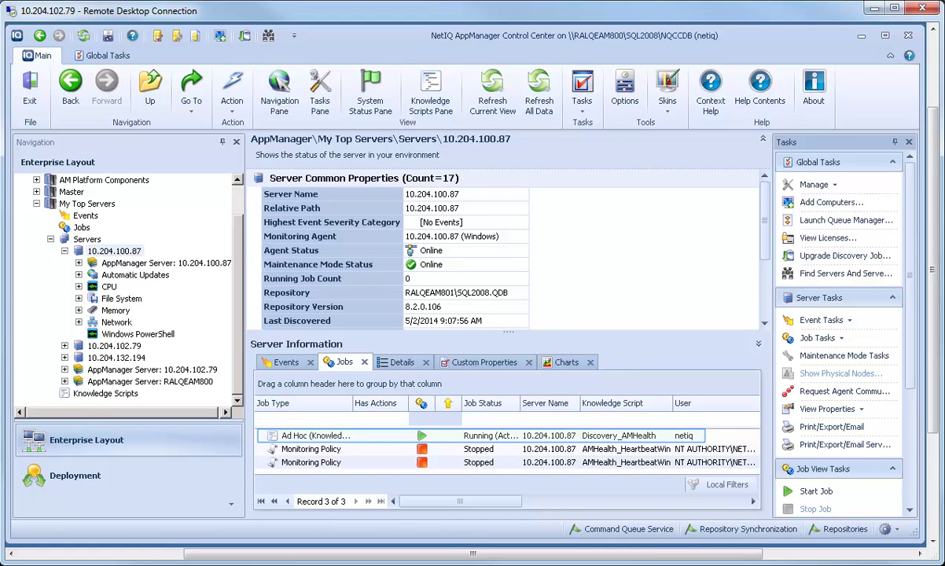
Check the jobs of My Top Servers and expand the Discovery_AMHealth job to view its child job
left_click(81, 228)
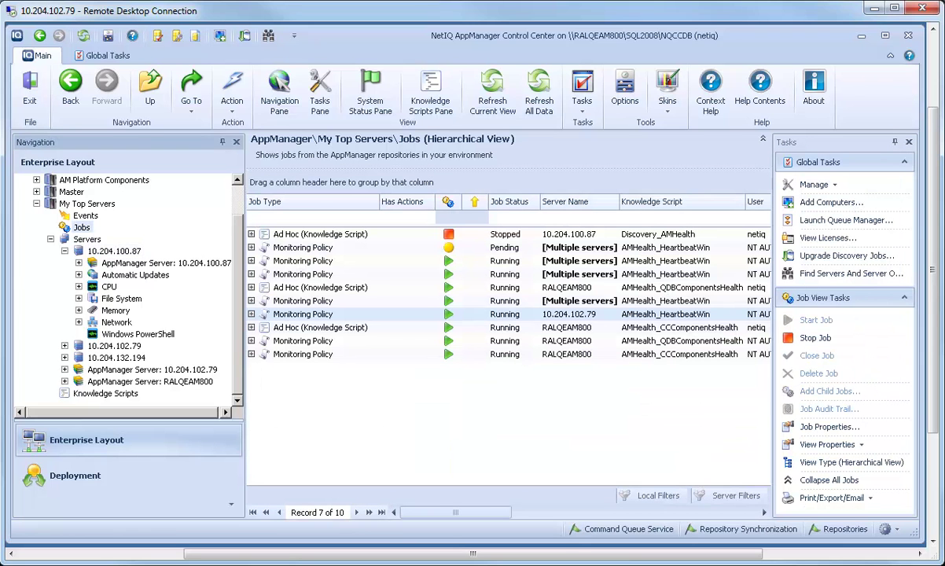
left_click(251, 234)
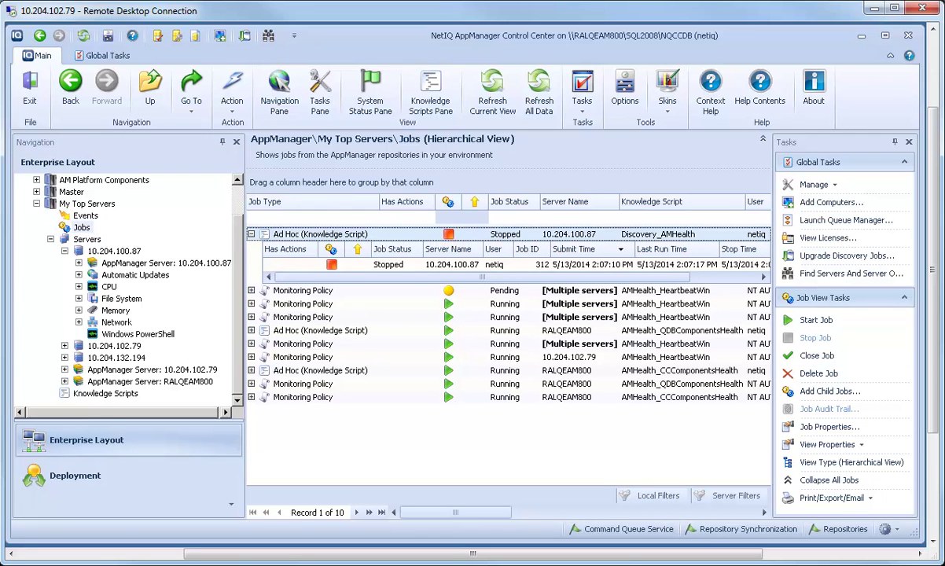
View the events of My Top Servers and select the discovery event raised for server 10.204.100.87
left_click(85, 215)
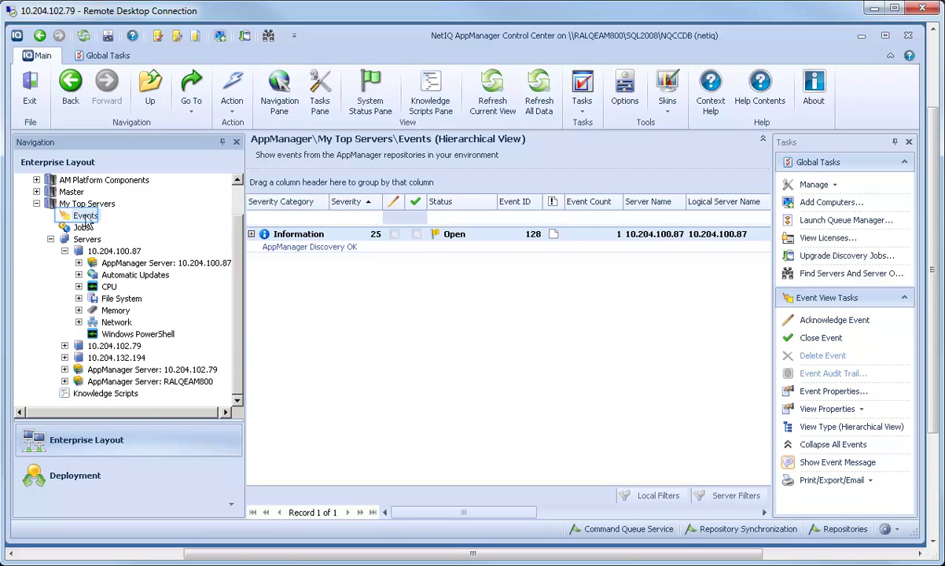
left_click(419, 234)
Create a job on server 10.204.100.87 from the HeartbeatWin script in the AMHEALTH category, and check the server's job list
left_click(105, 393)
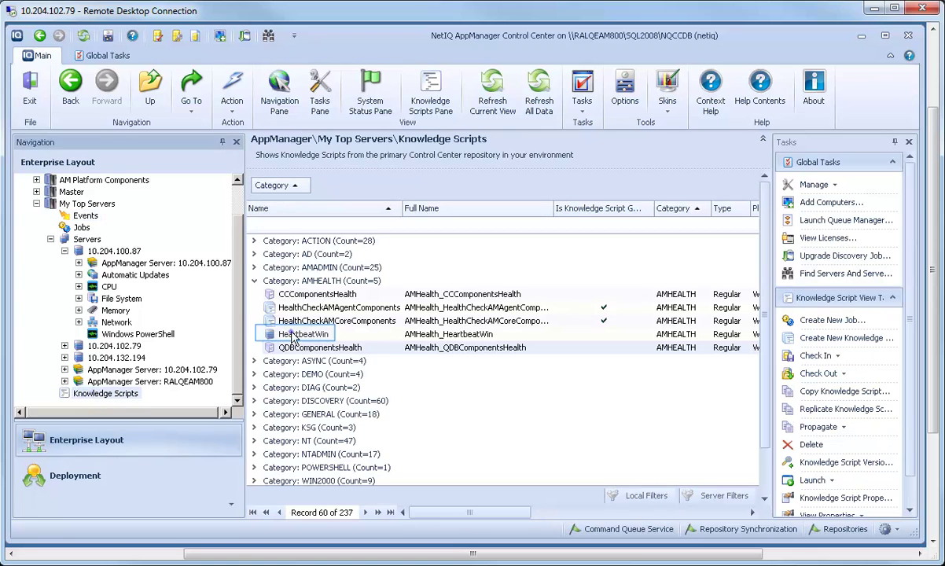
left_click(294, 335)
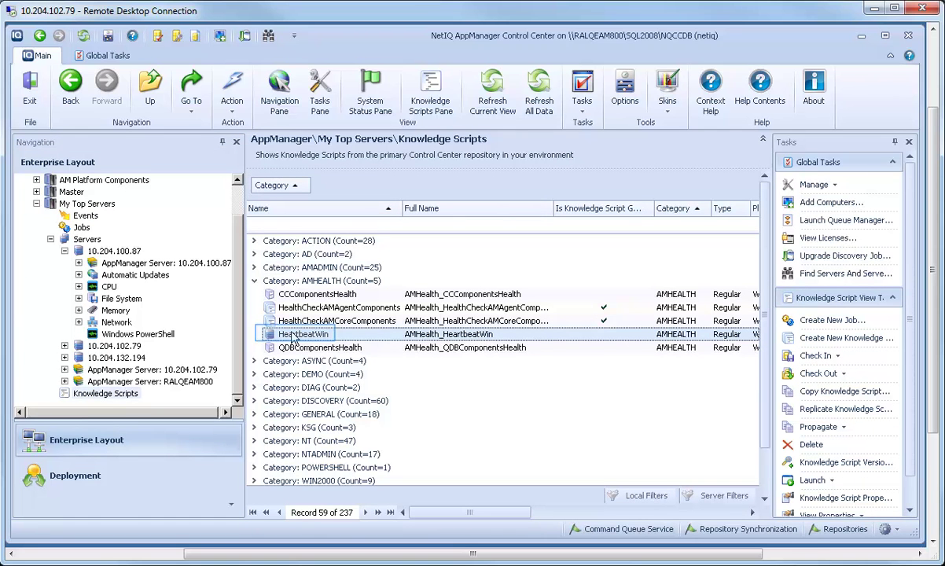
left_click_drag(293, 336, 134, 252)
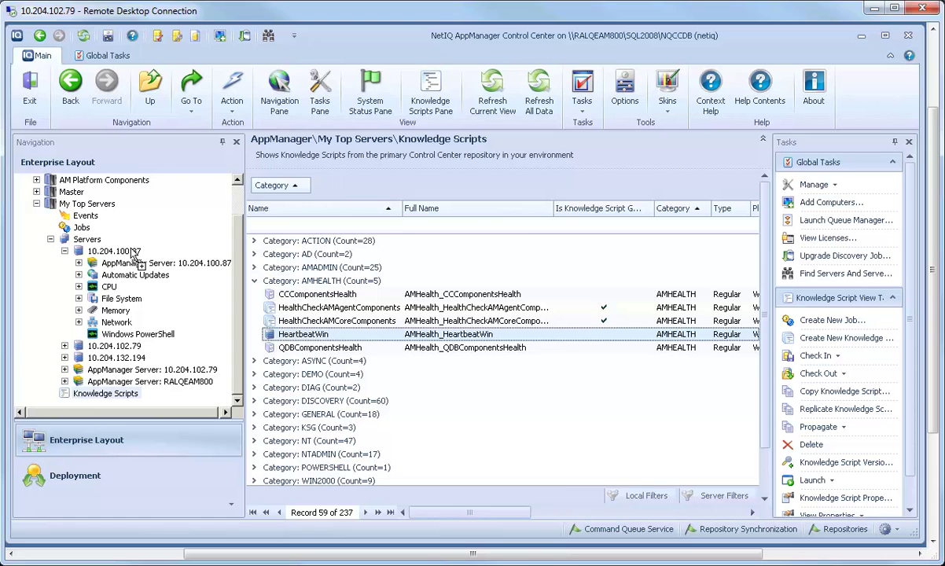
left_click_drag(134, 251, 134, 252)
left_click(445, 478)
left_click(123, 253)
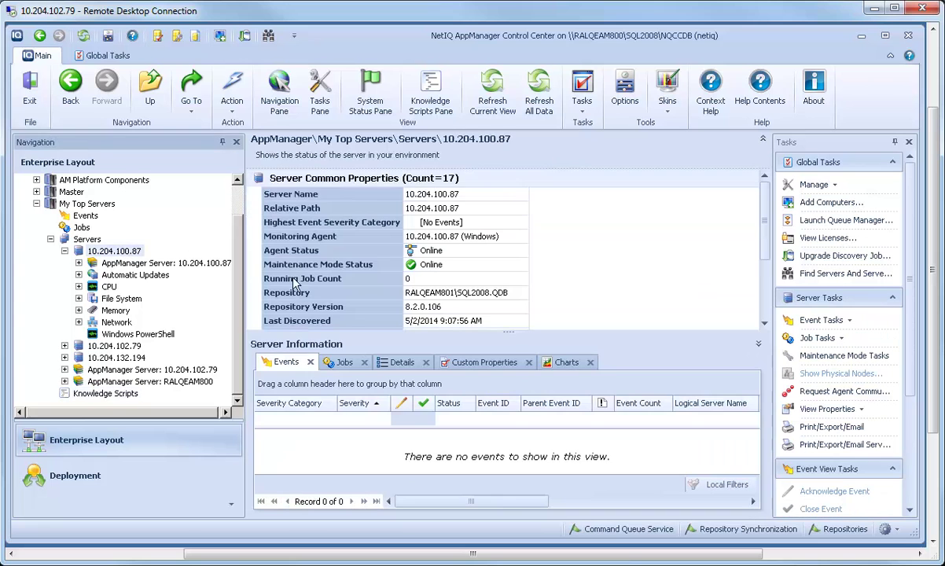
left_click(346, 364)
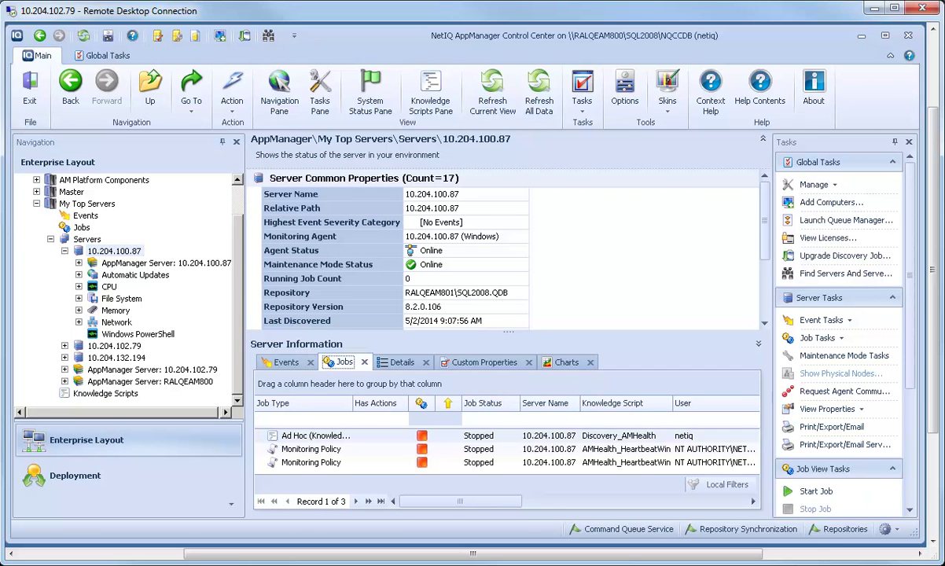